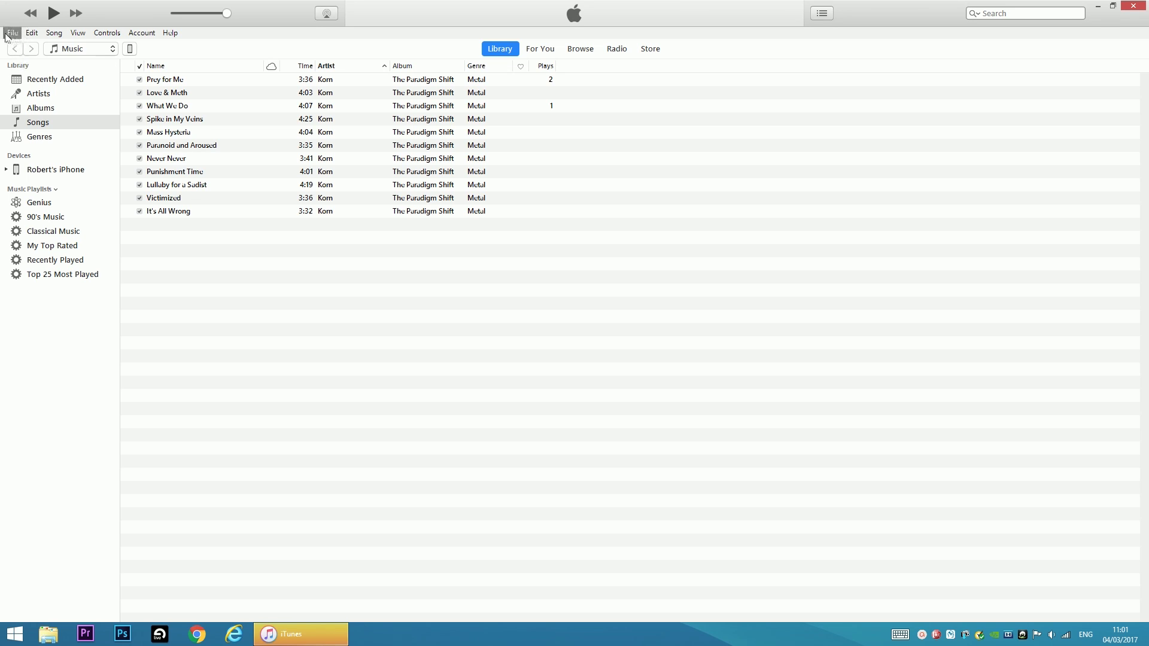
Import 'OneRepublic - Wherever I Go.mp3' into the library with File > Add File to Library
left_click(13, 34)
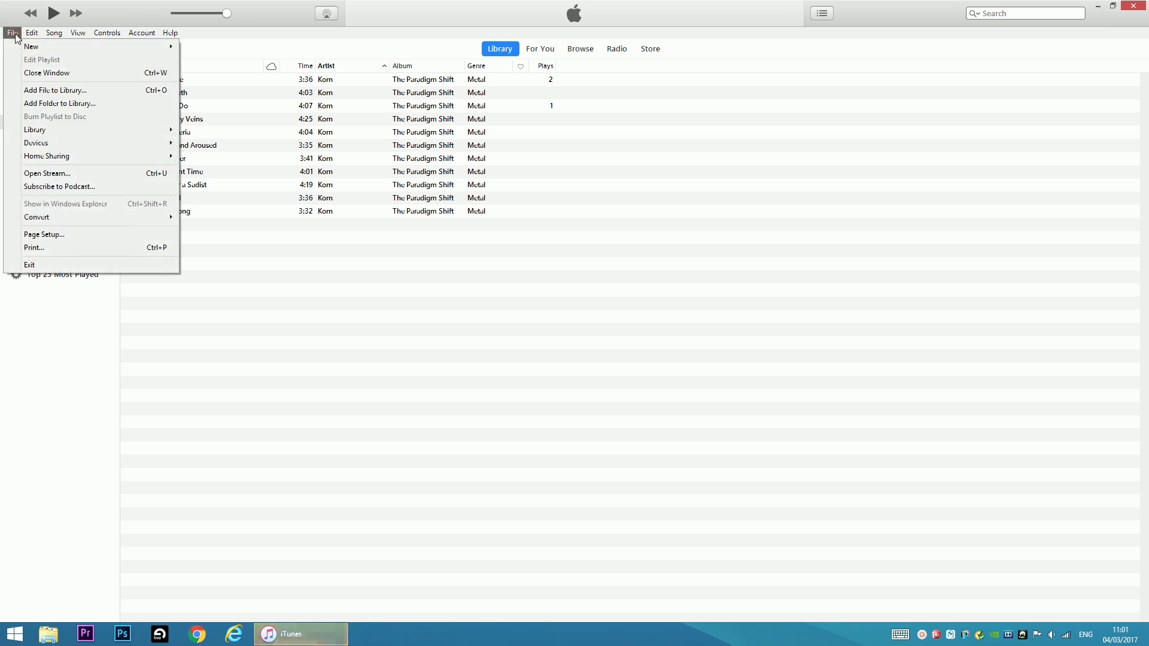
left_click(58, 96)
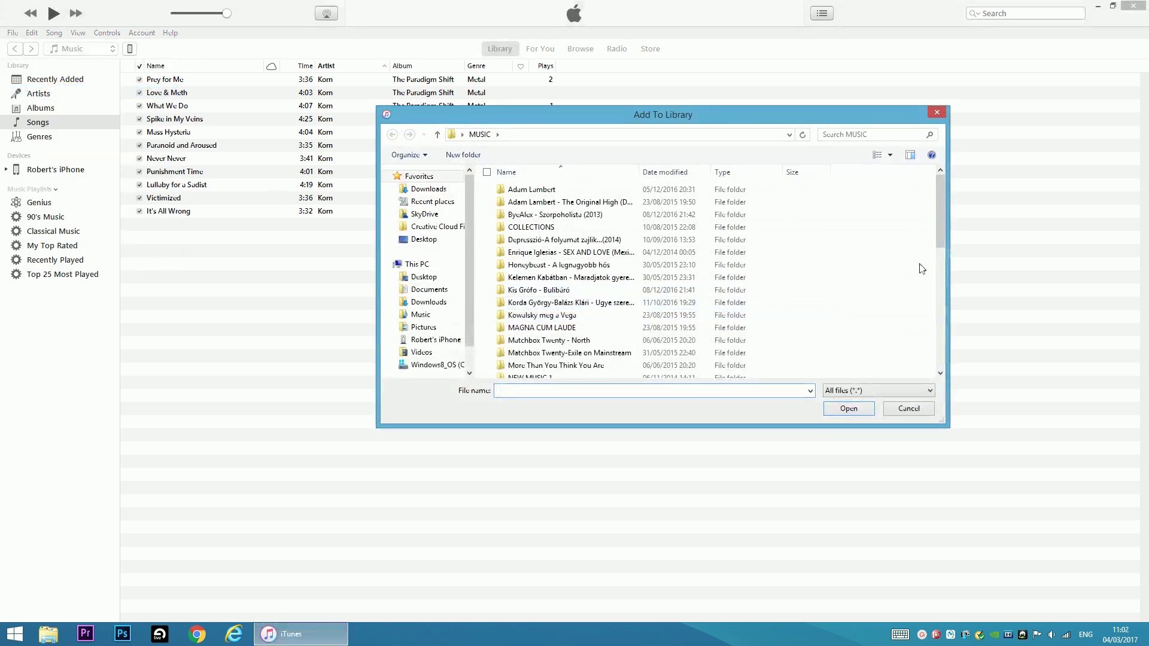
left_click_drag(942, 218, 949, 346)
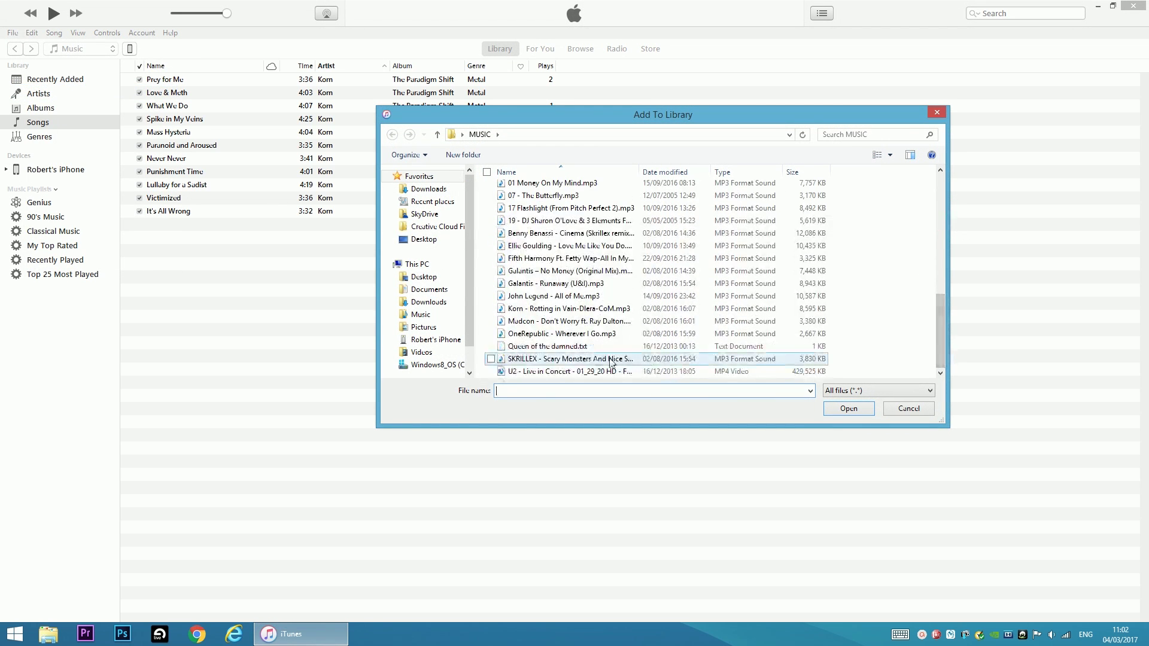
left_click(561, 333)
left_click(849, 408)
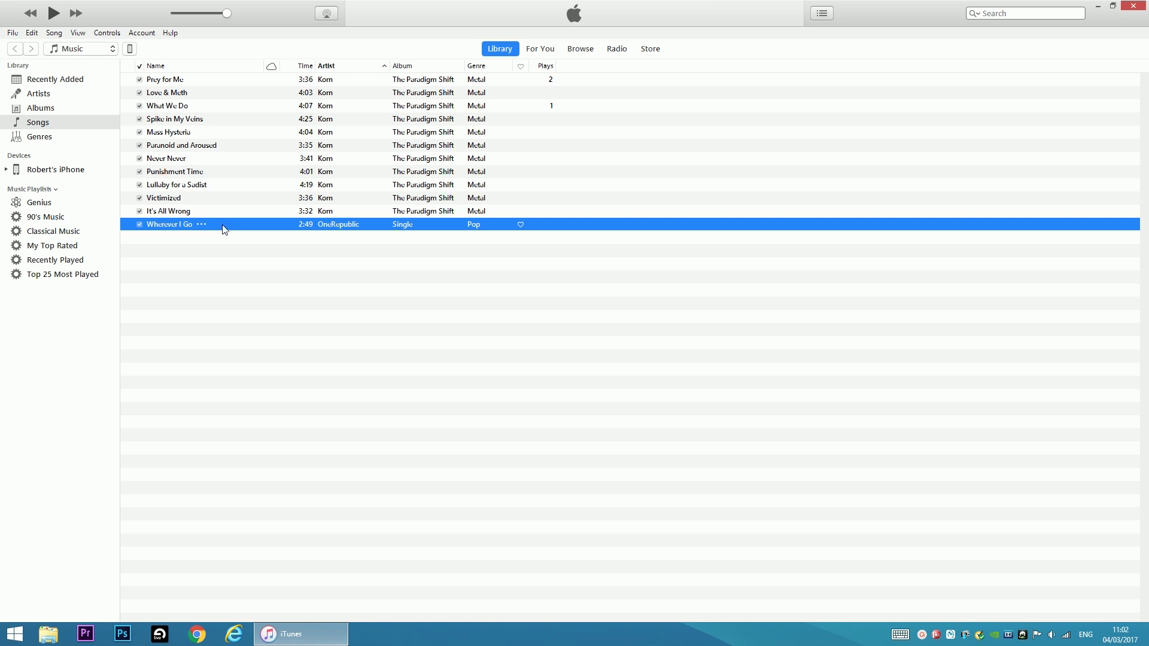
Drag Wherever I Go onto the iPhone, then browse the iPhone's 17-song Music list for it
mouse_move(221, 228)
left_mouse_down()
mouse_move(78, 201)
mouse_move(82, 178)
left_mouse_up()
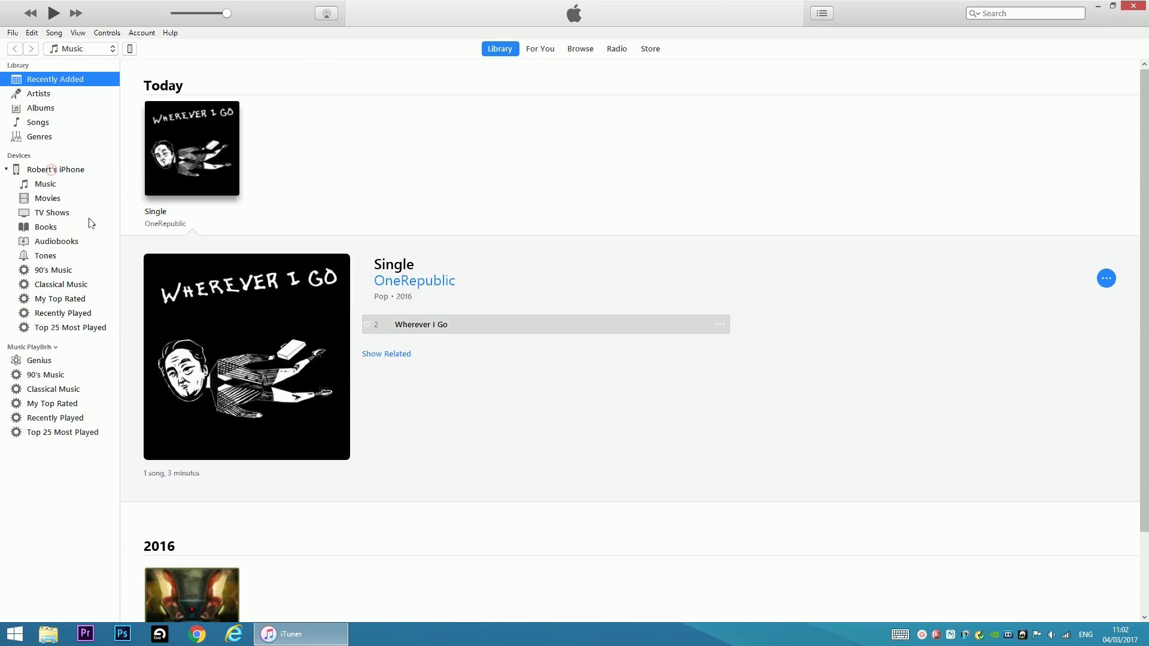
left_click(49, 185)
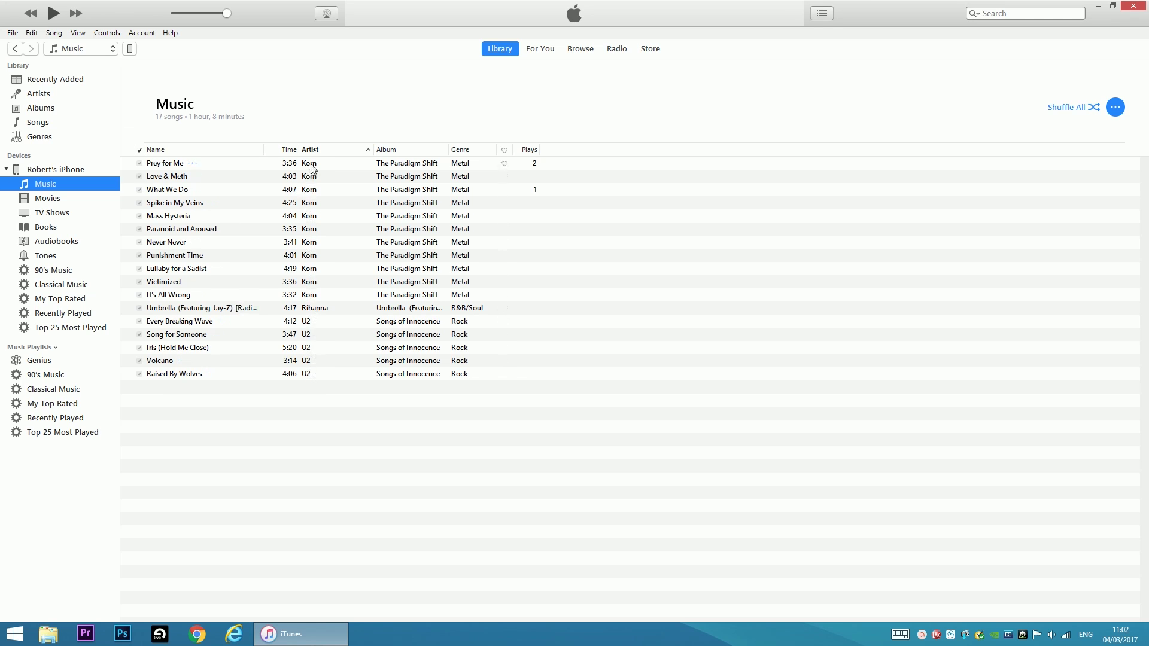
left_click(322, 376)
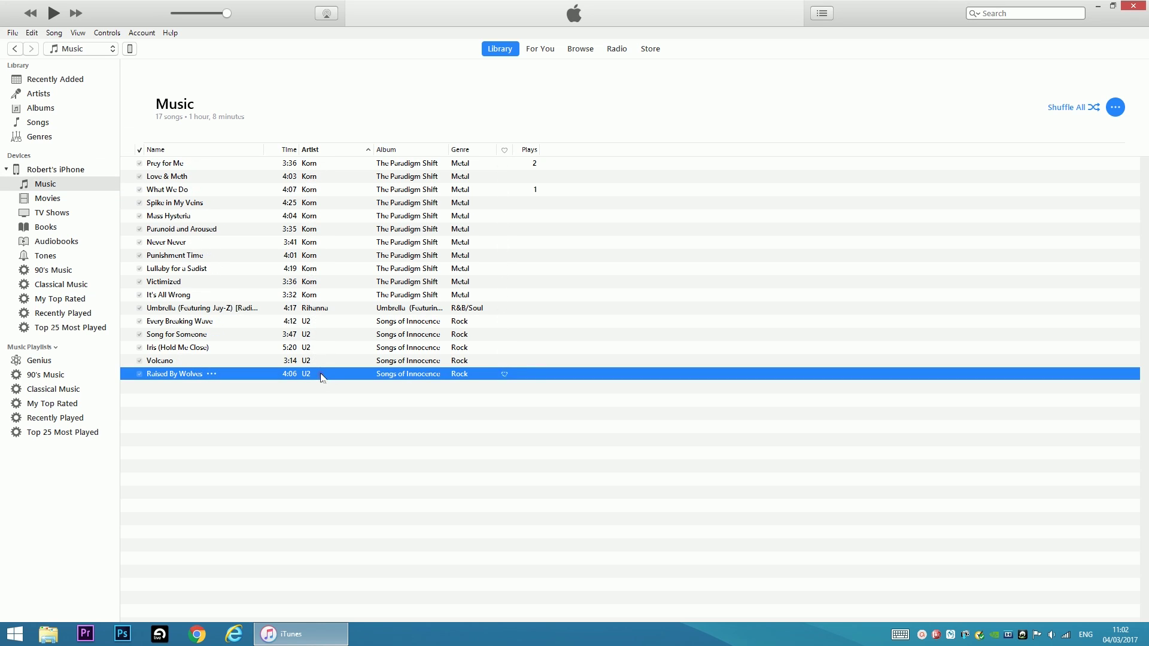
left_click(323, 321)
left_click(325, 164)
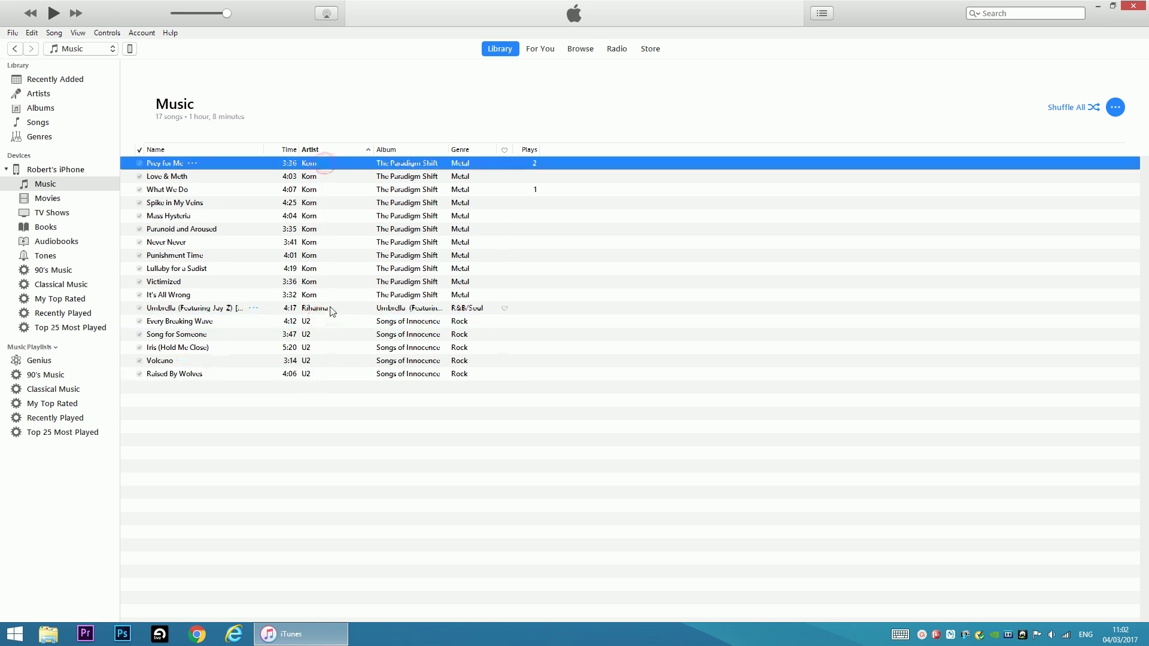
left_click(332, 310)
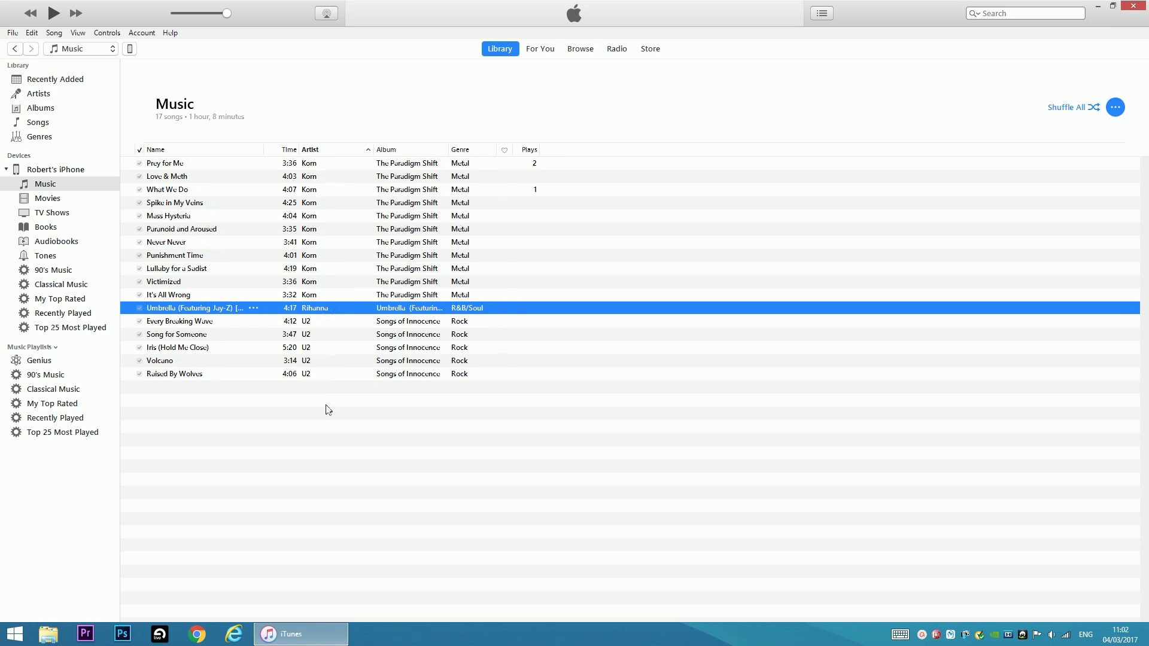
left_click(308, 164)
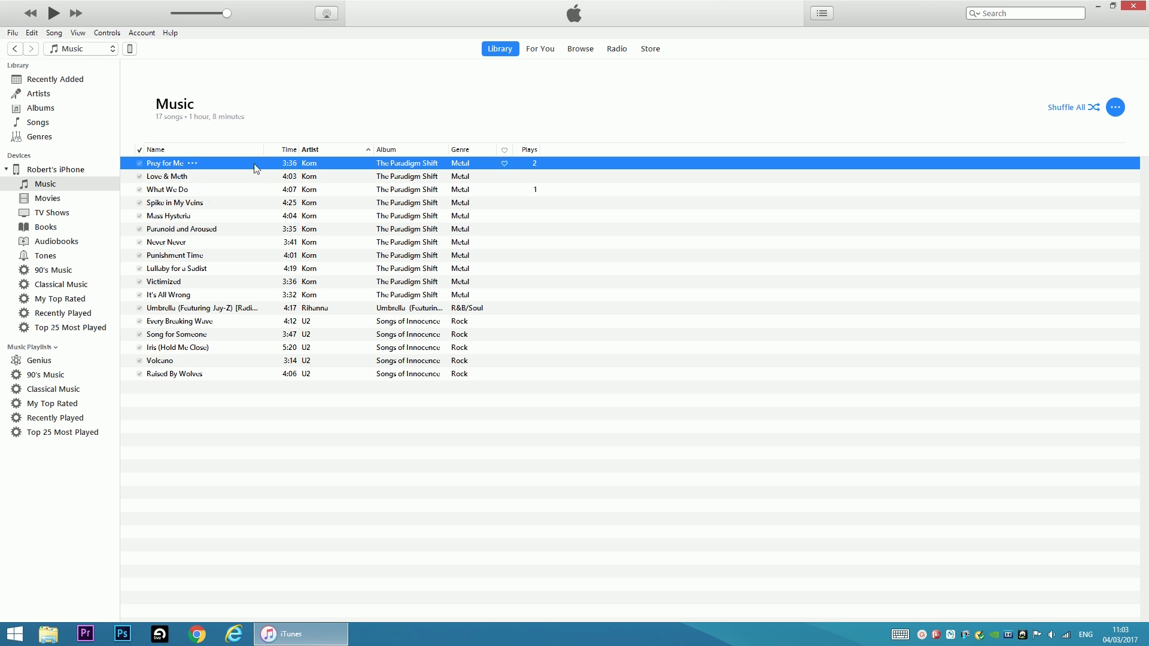
Enable 'Manually manage music and videos' on the iPhone's summary page and apply the change
left_click(130, 49)
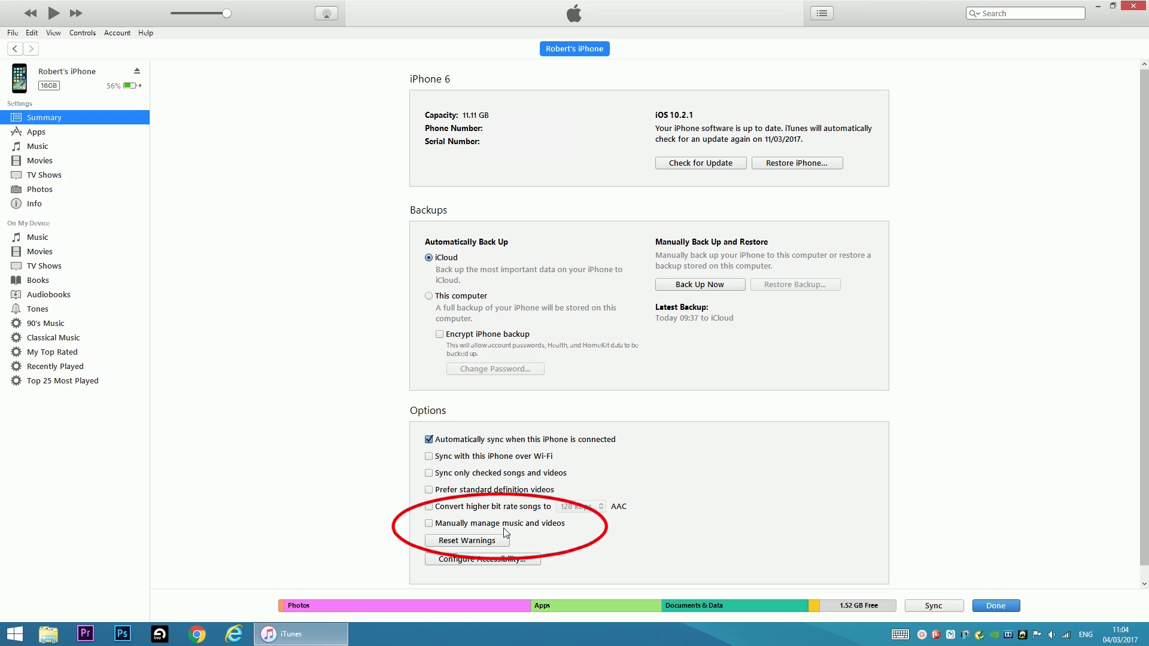
left_click(429, 524)
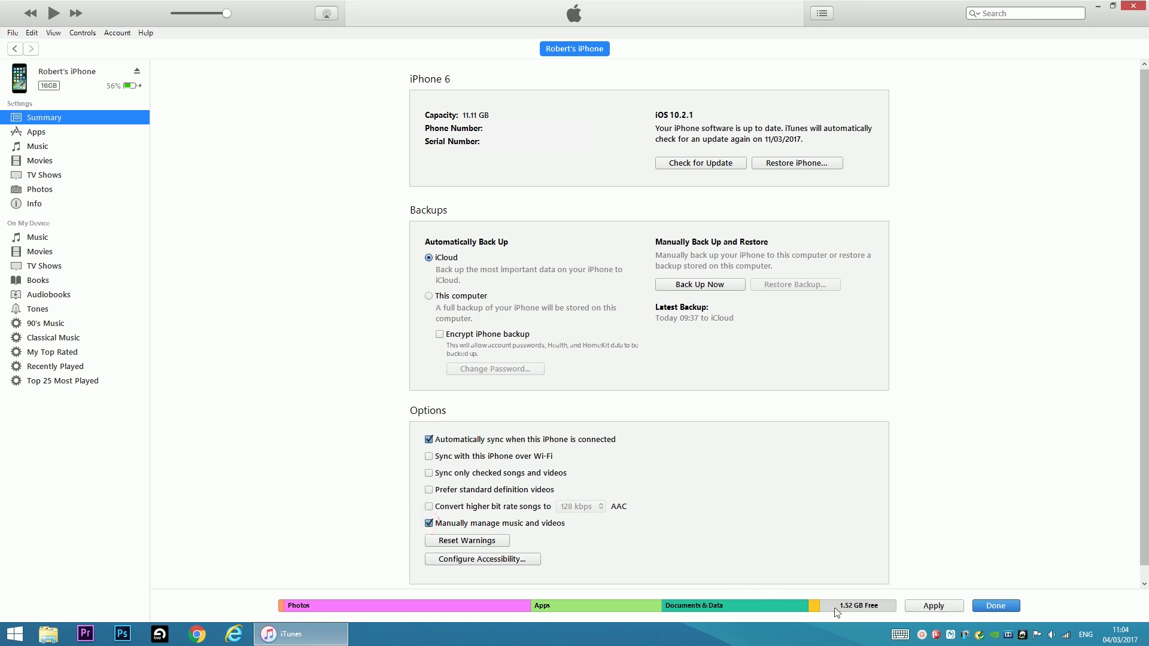
left_click(998, 607)
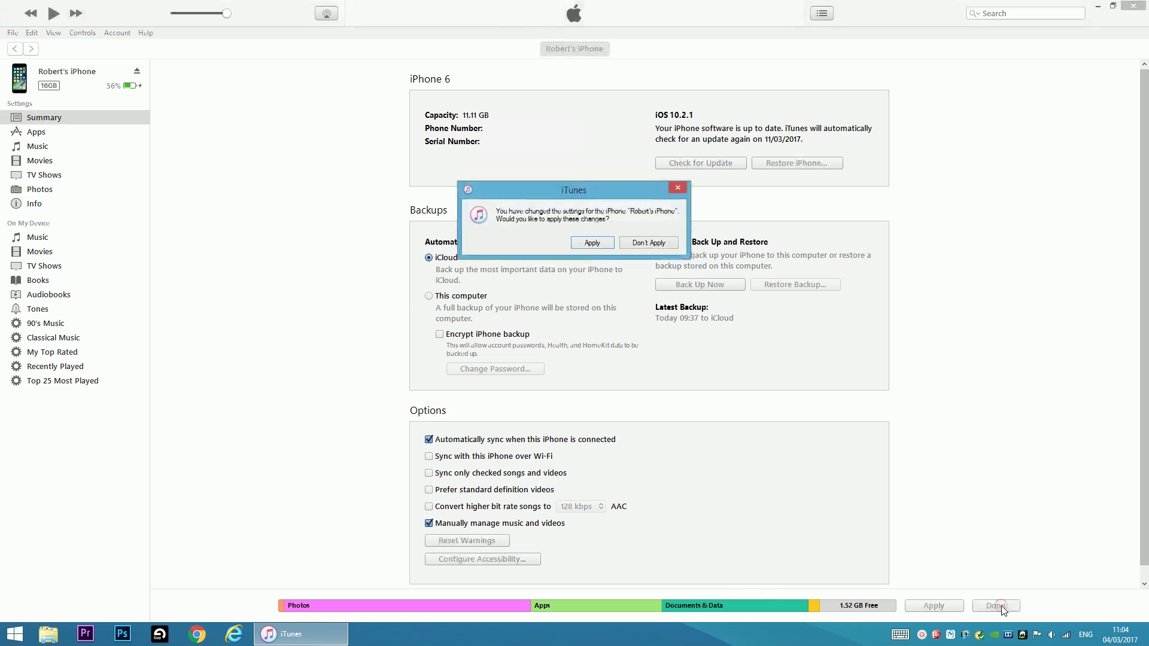
left_click(596, 243)
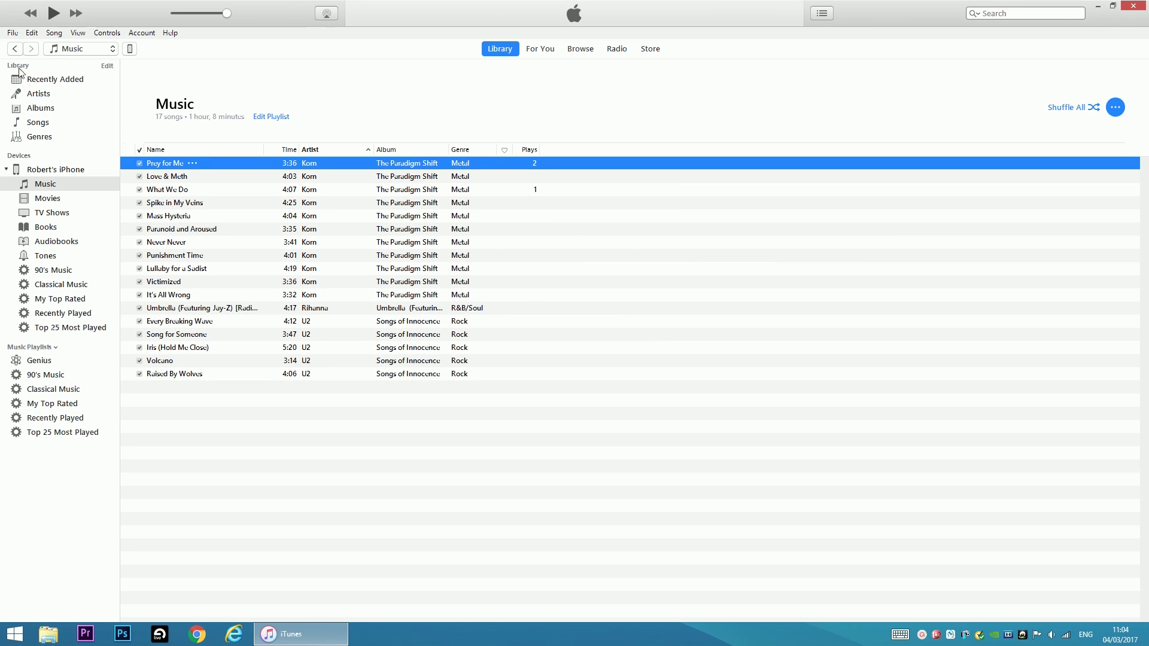
Drag Wherever I Go from the library's Songs list onto the iPhone, making 18 songs
left_click(38, 123)
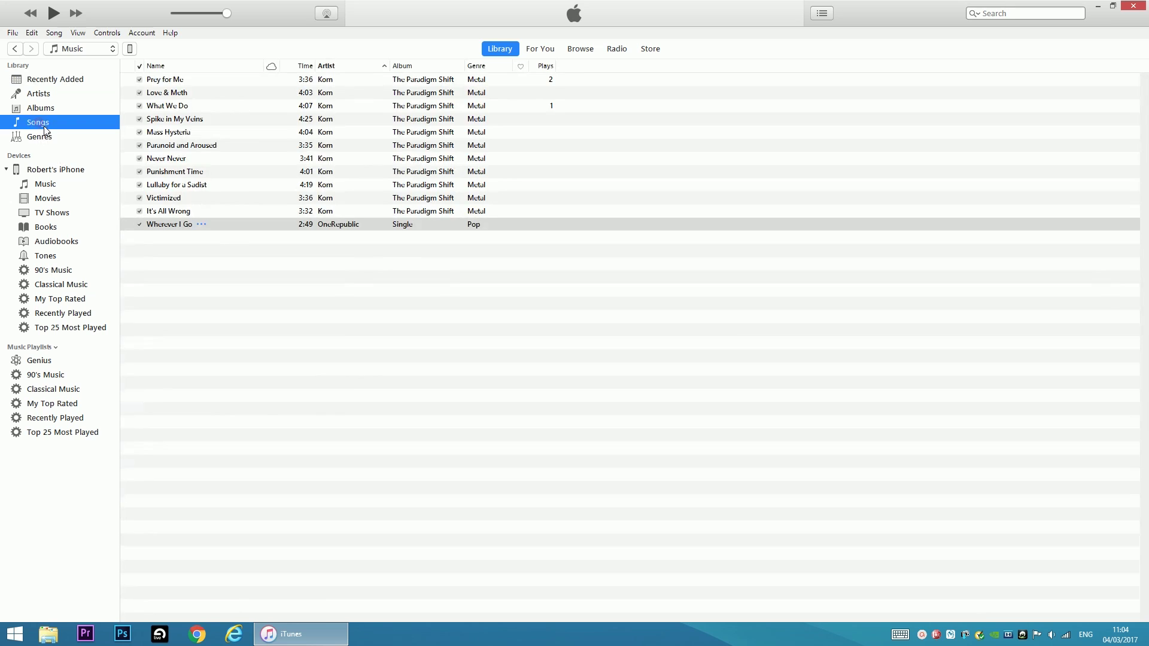
left_click(237, 225)
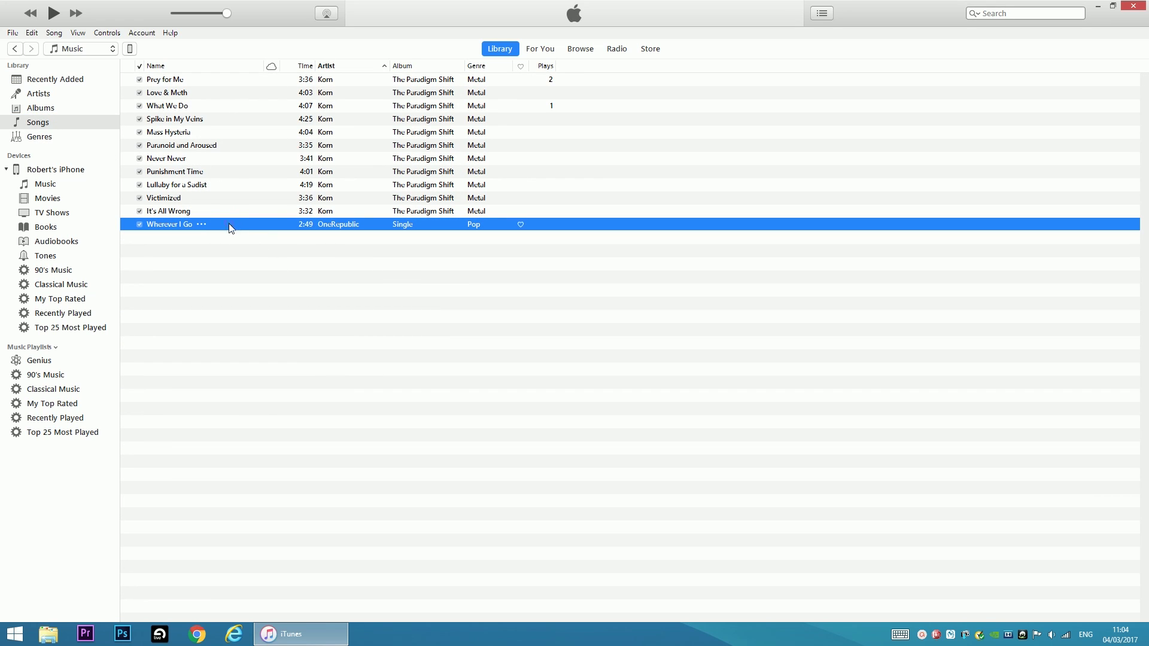
mouse_move(231, 227)
left_mouse_down()
mouse_move(169, 223)
mouse_move(78, 184)
left_mouse_up()
left_click(51, 189)
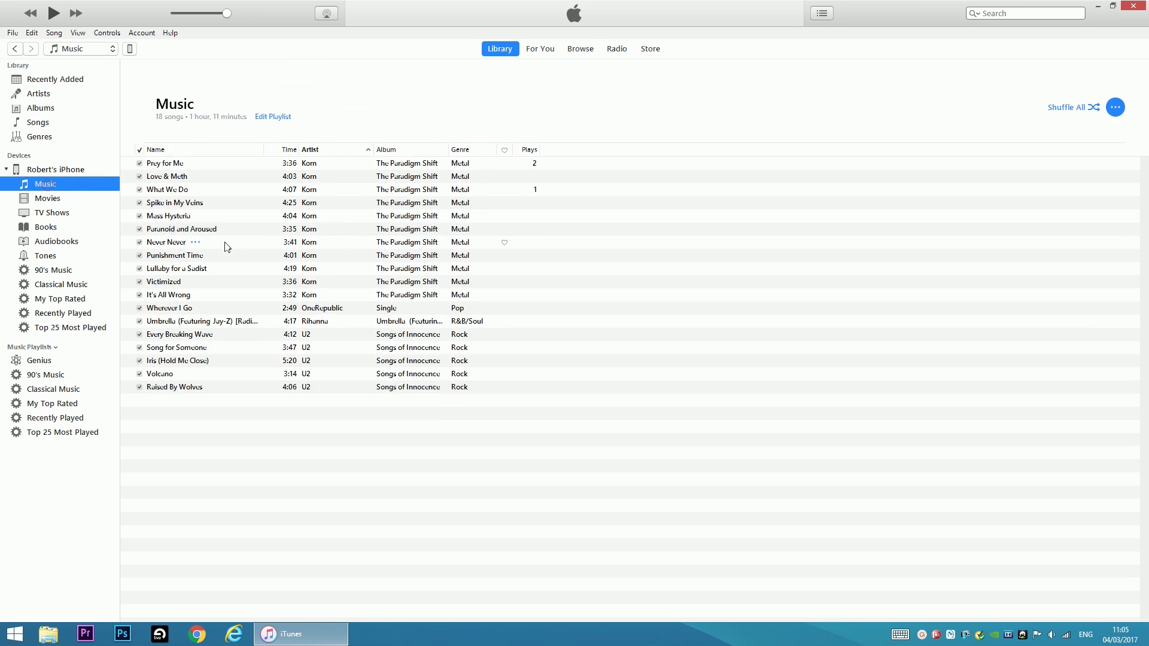
left_click(229, 309)
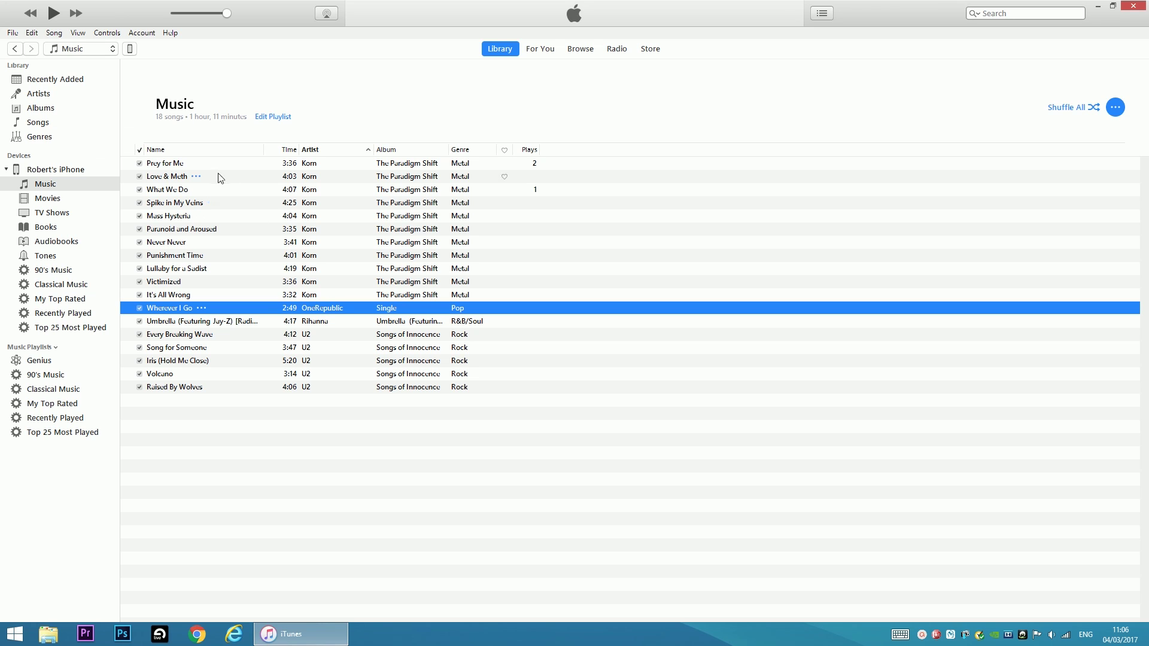
left_click(131, 52)
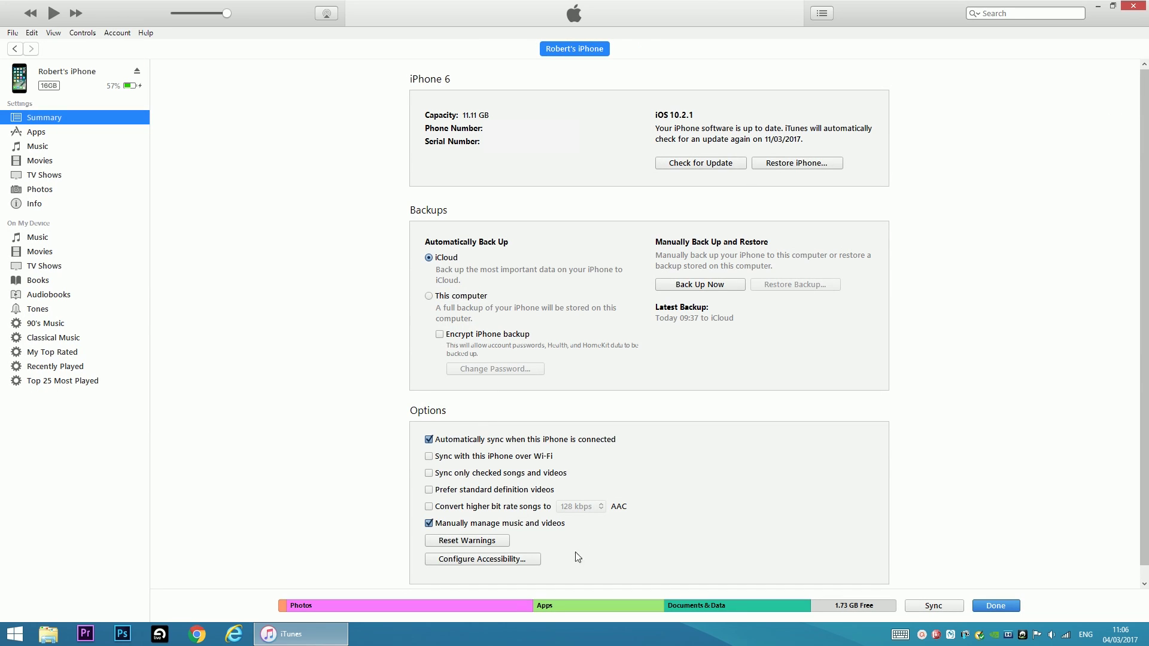
left_click(1005, 609)
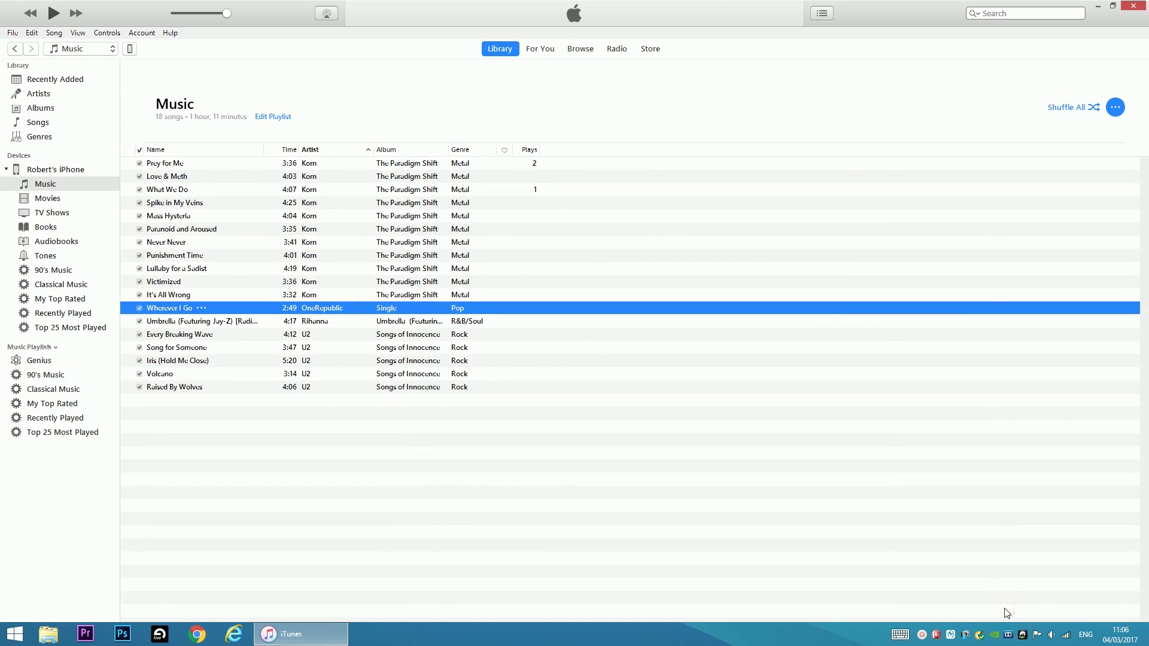